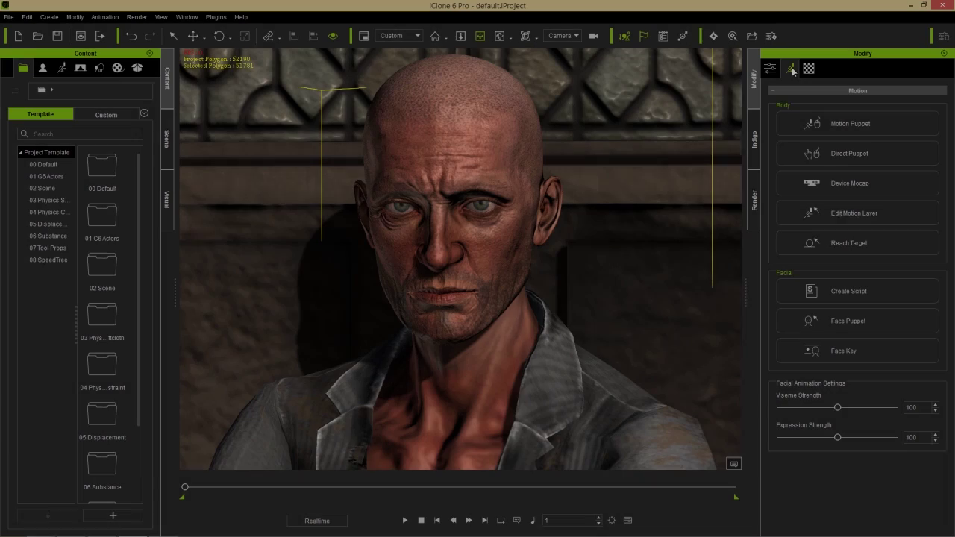
- Load the 'have mercy' wave file as the bald character's lip-sync voice and show the timeline
click(858, 294)
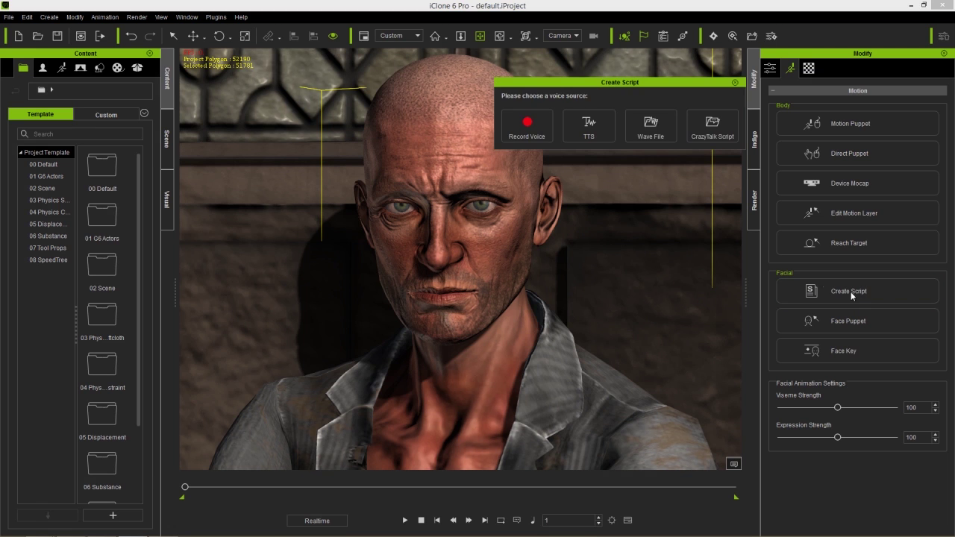
click(653, 127)
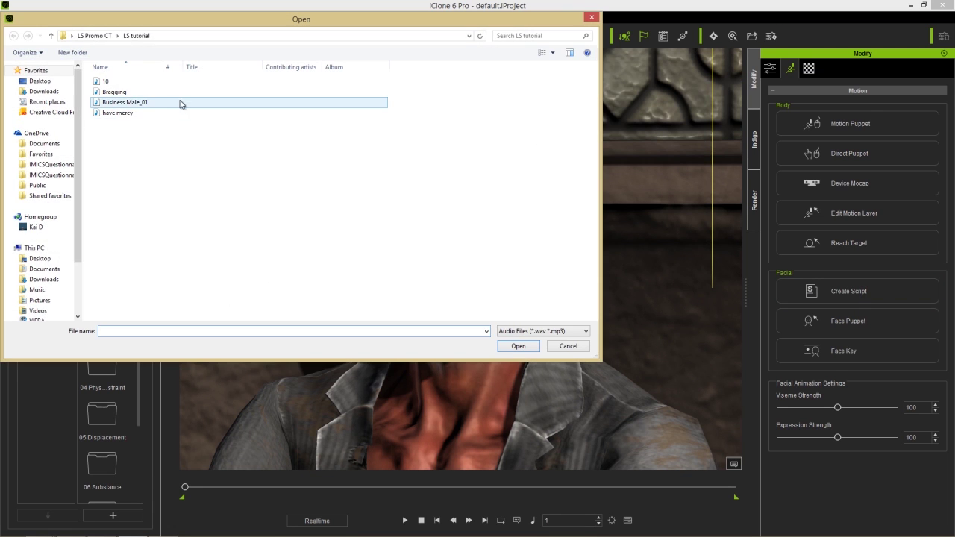
click(119, 113)
double_click(119, 112)
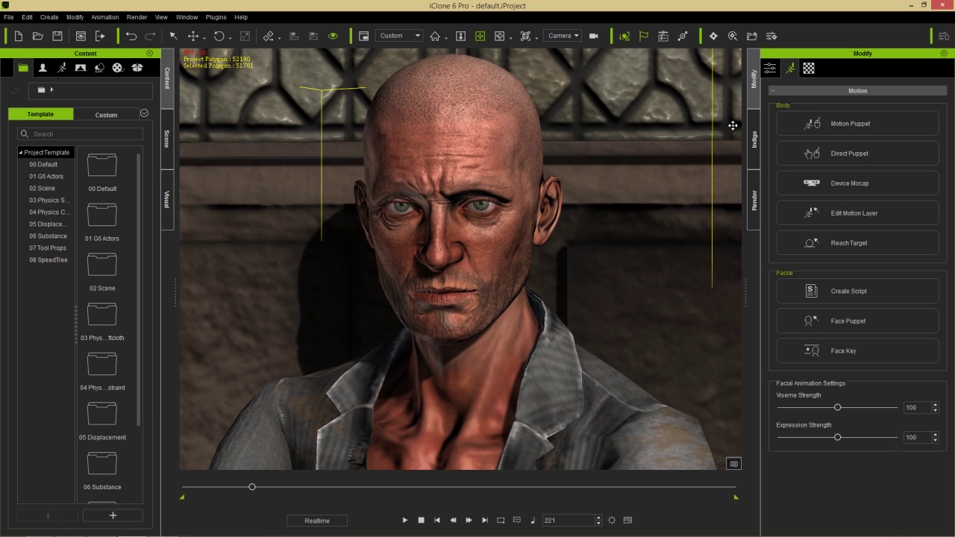
key(F3)
- Enable Reduce Lip Keys in the viseme clip's Lip Sync Options
drag(250, 530, 119, 530)
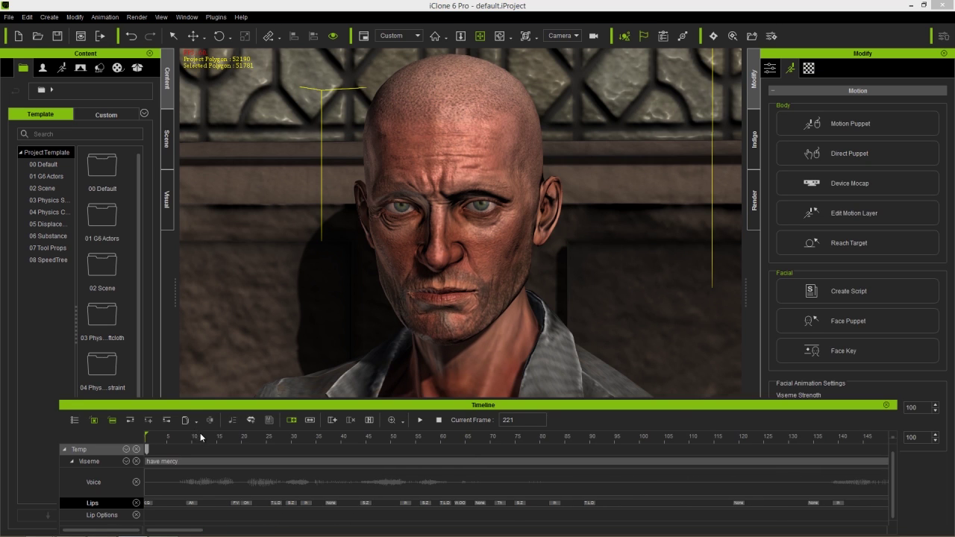
drag(200, 438, 169, 439)
click(167, 461)
right_click(168, 461)
click(214, 450)
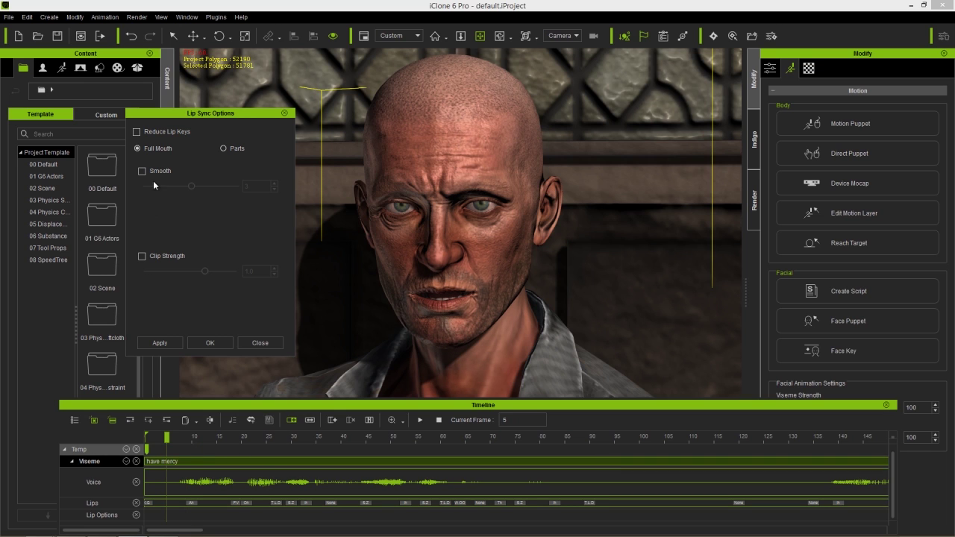
click(165, 342)
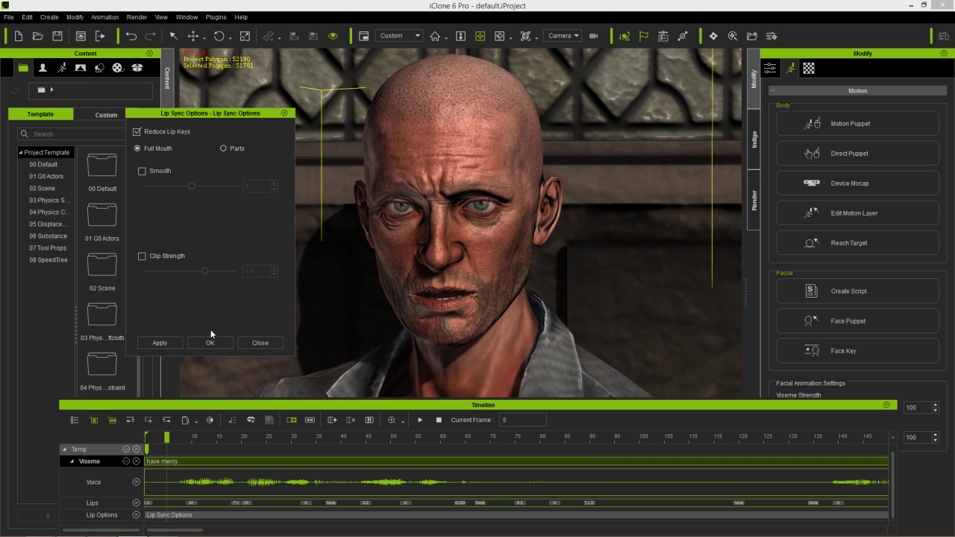
- Set a B_M_P mouth shape at frame 6 and Er at frame 64, then play the result
click(210, 342)
click(170, 504)
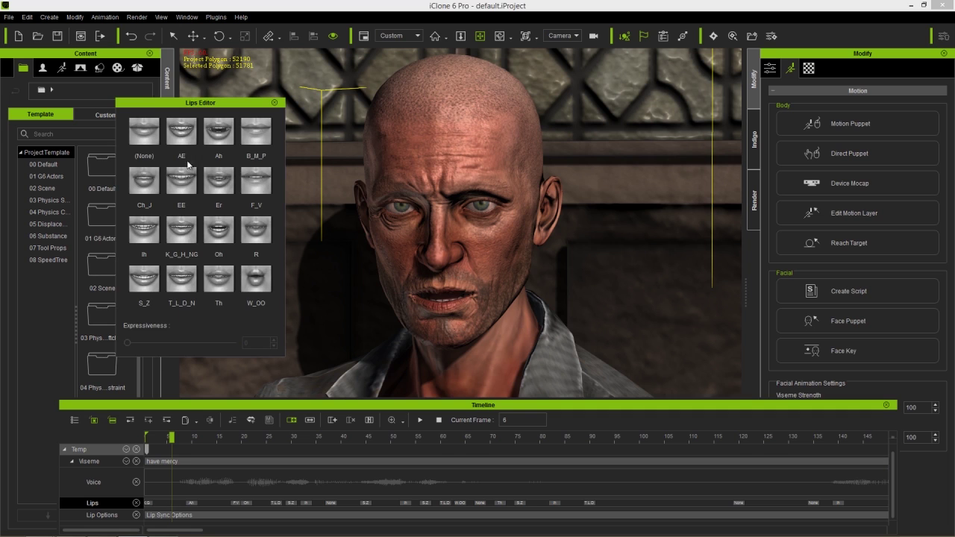
click(254, 142)
drag(285, 433, 459, 438)
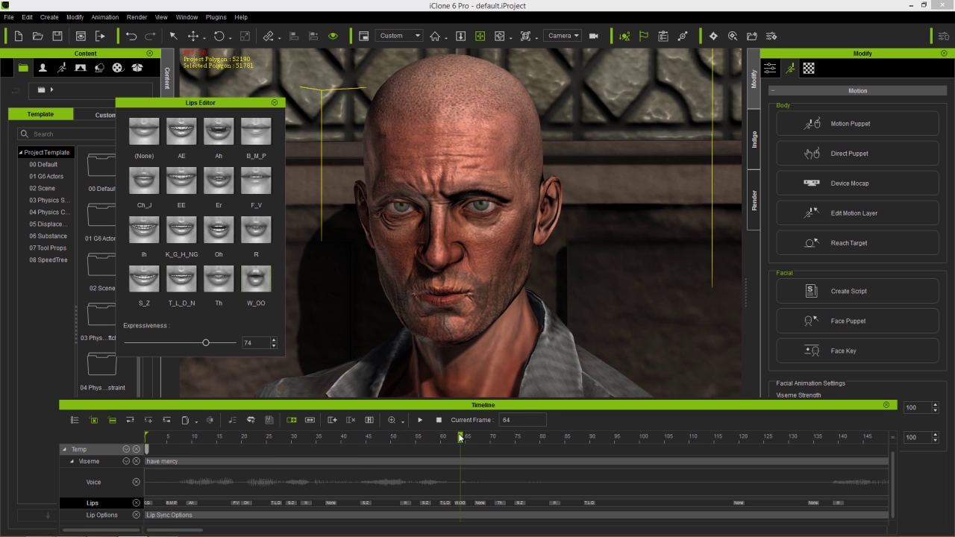
click(464, 512)
click(219, 181)
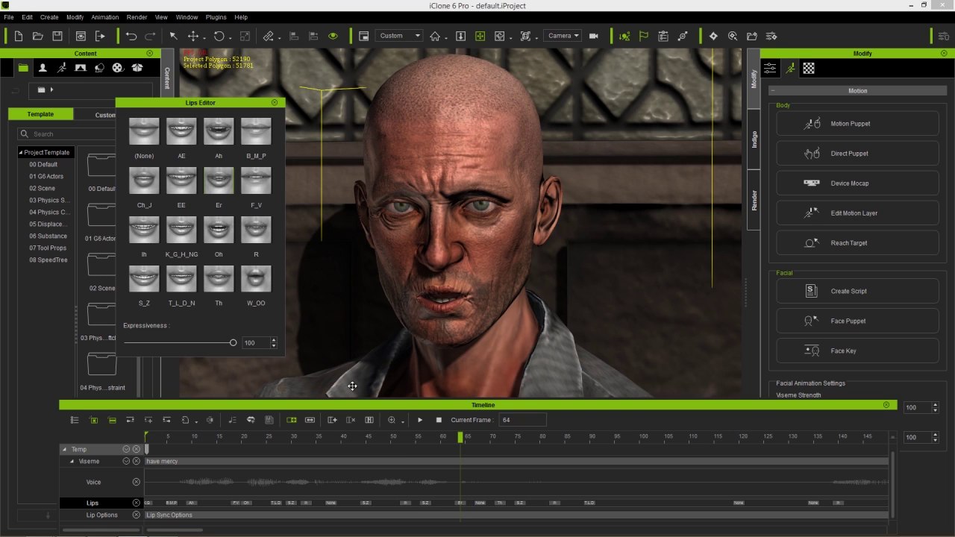
key(space)
click(150, 438)
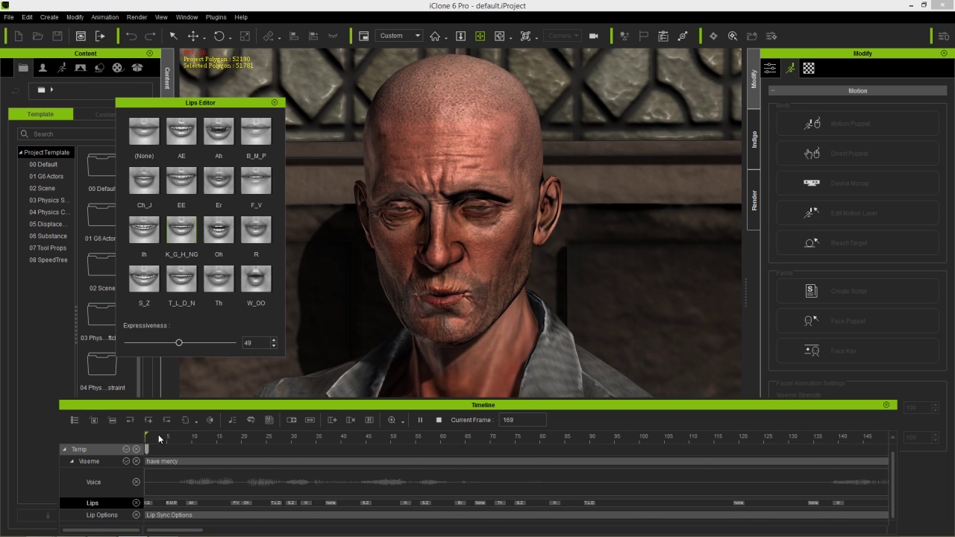
key(space)
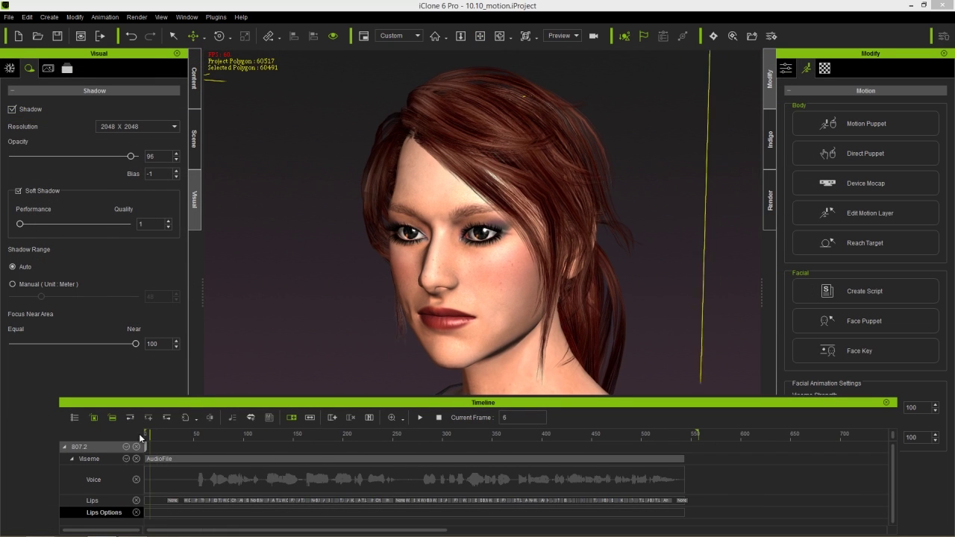
- Play the red-haired woman's AudioFile lip-sync in the 10.10_motion project
click(421, 417)
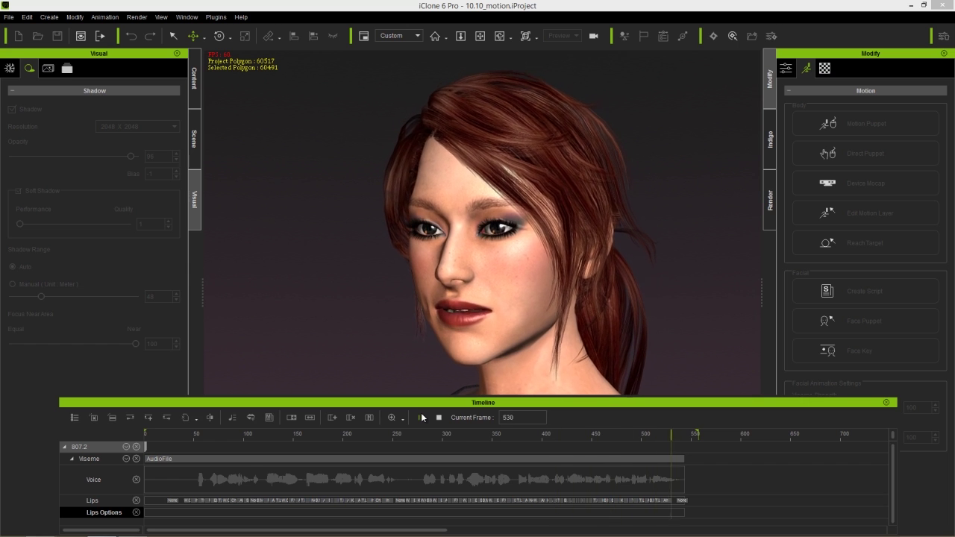
- Apply Smooth strength 3 to the woman's whole AudioFile lip-sync and play it from the start
click(164, 459)
right_click(165, 459)
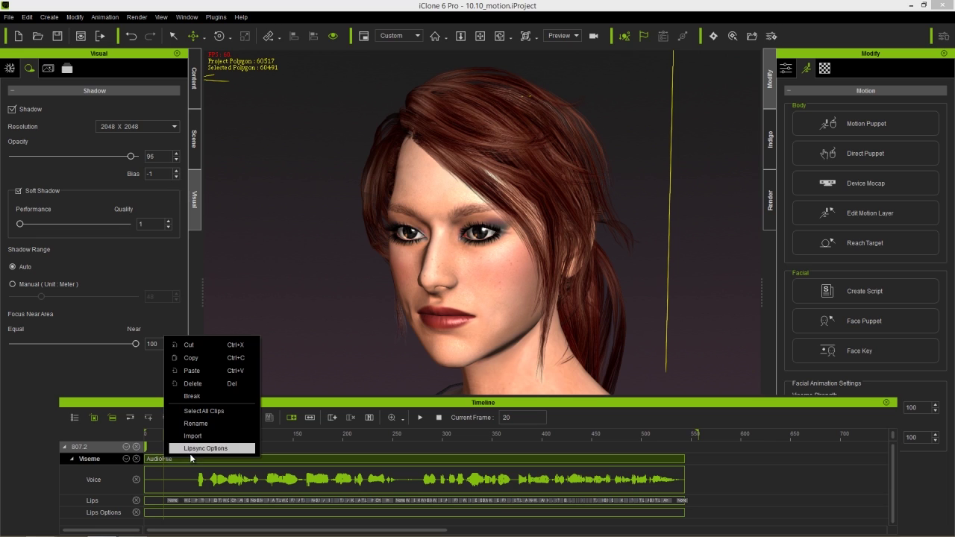
click(193, 449)
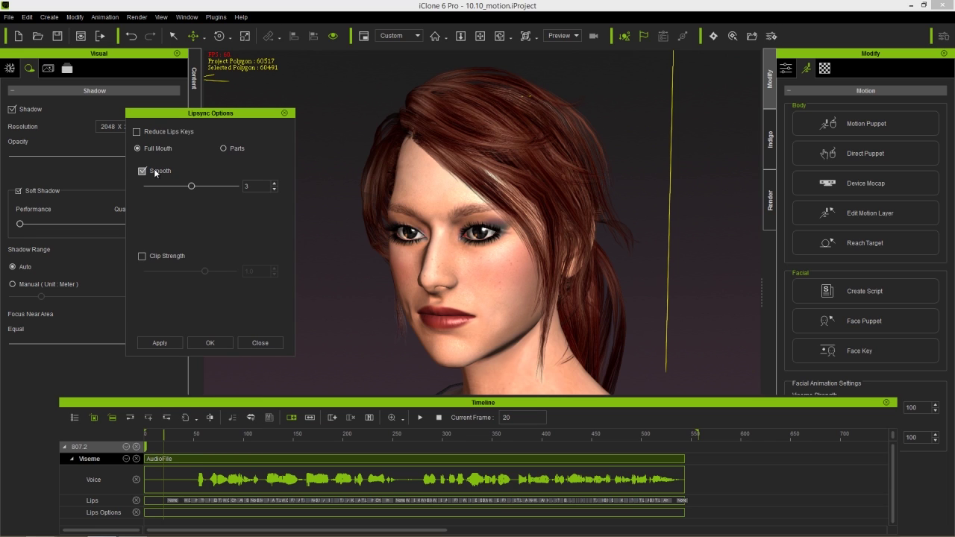
click(170, 343)
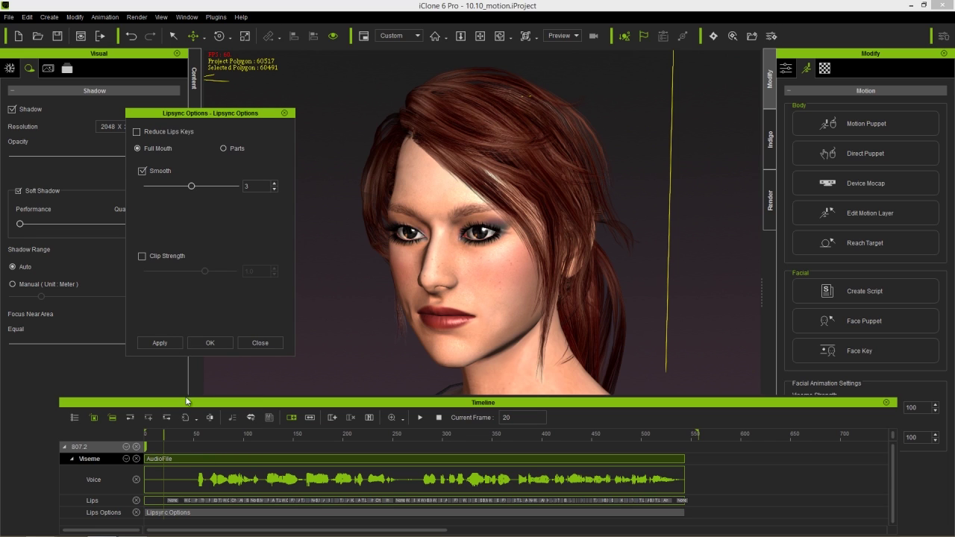
click(142, 436)
key(space)
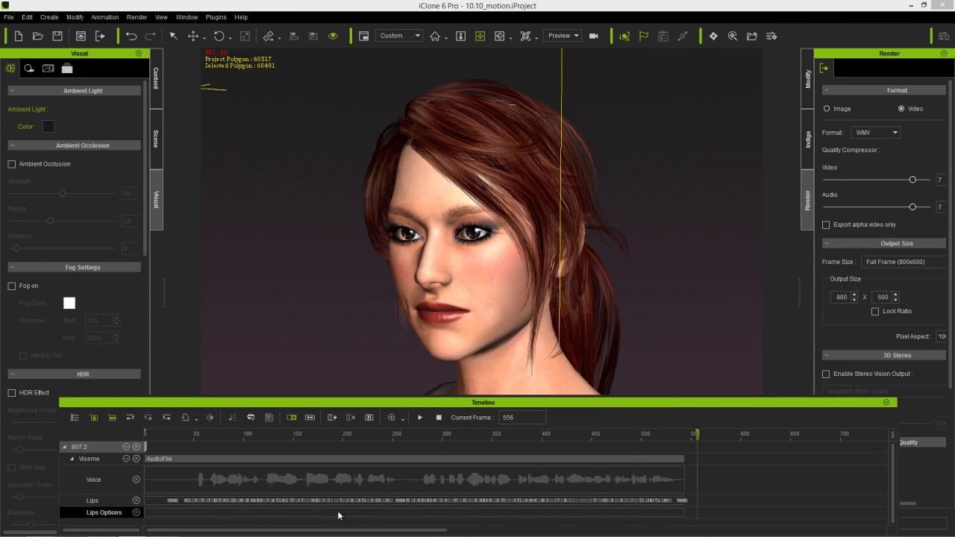
- Smooth the first half of the woman's lip-sync at strength 5
drag(403, 516, 153, 514)
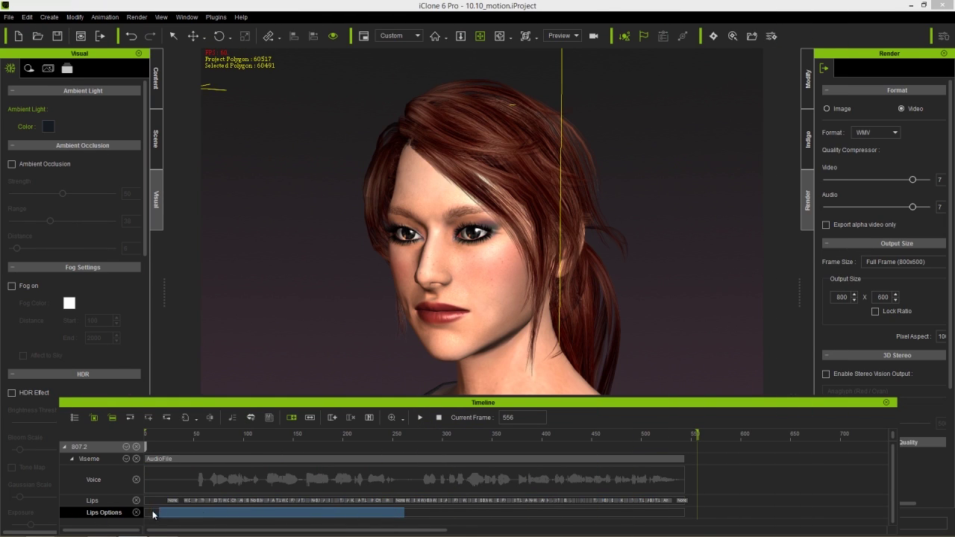
right_click(206, 517)
click(252, 502)
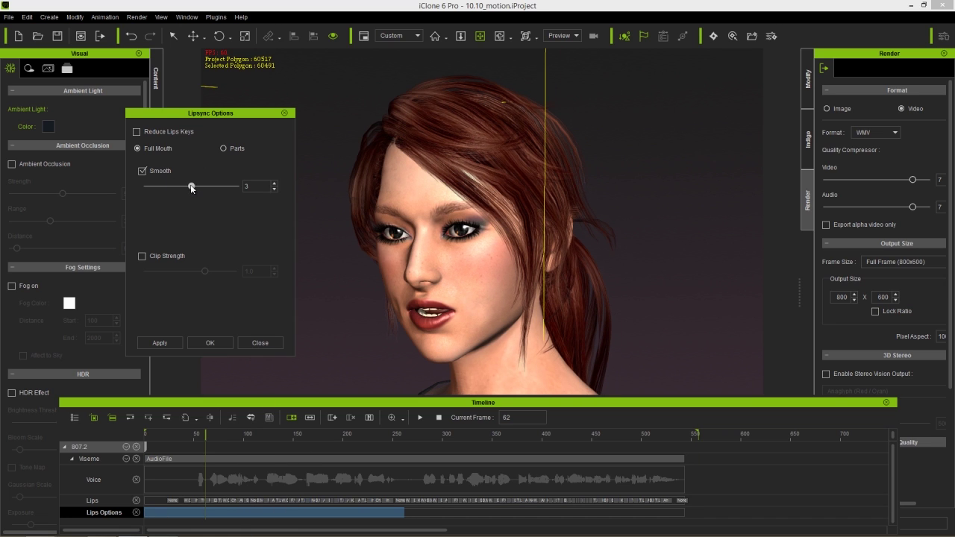
click(169, 344)
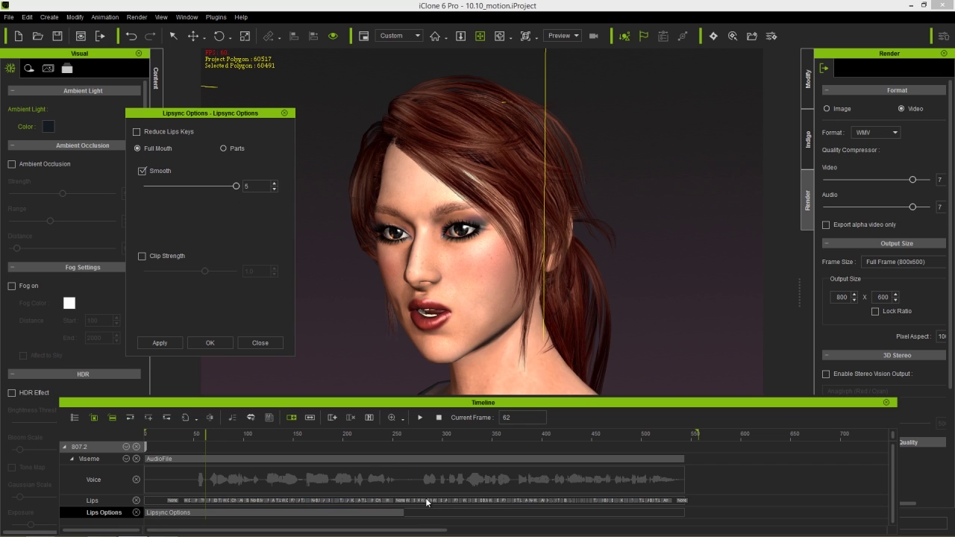
- Smooth the second half at strength 1 and play the lip-sync from the start
drag(490, 522, 688, 518)
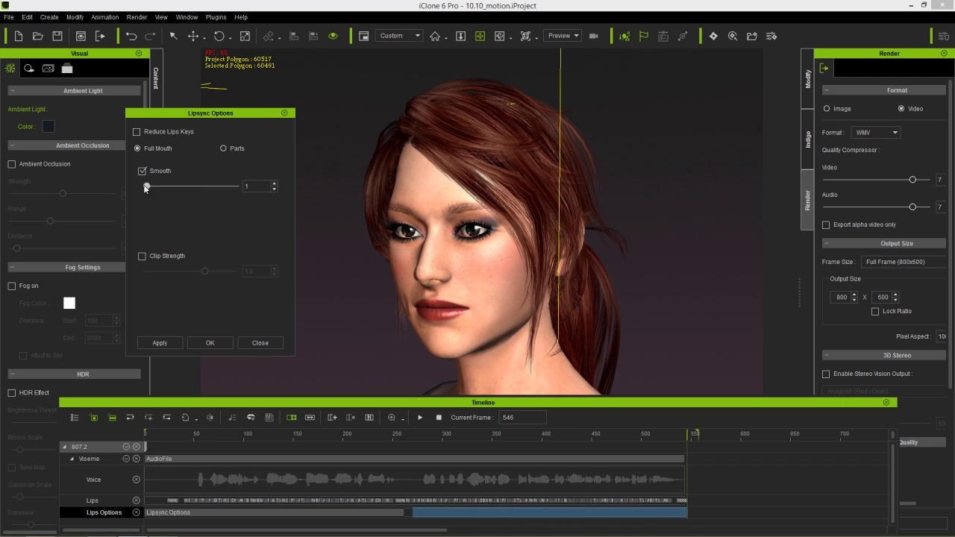
click(176, 345)
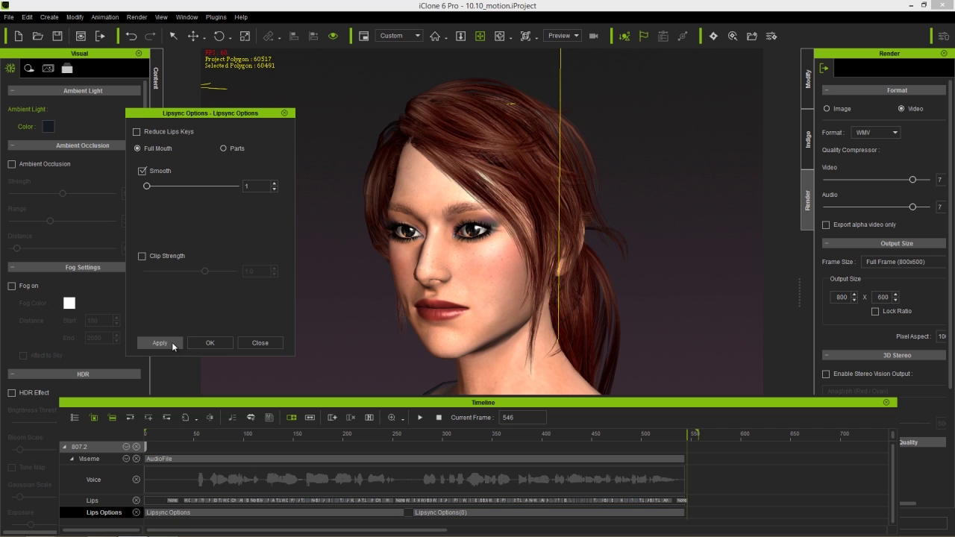
drag(207, 438, 139, 436)
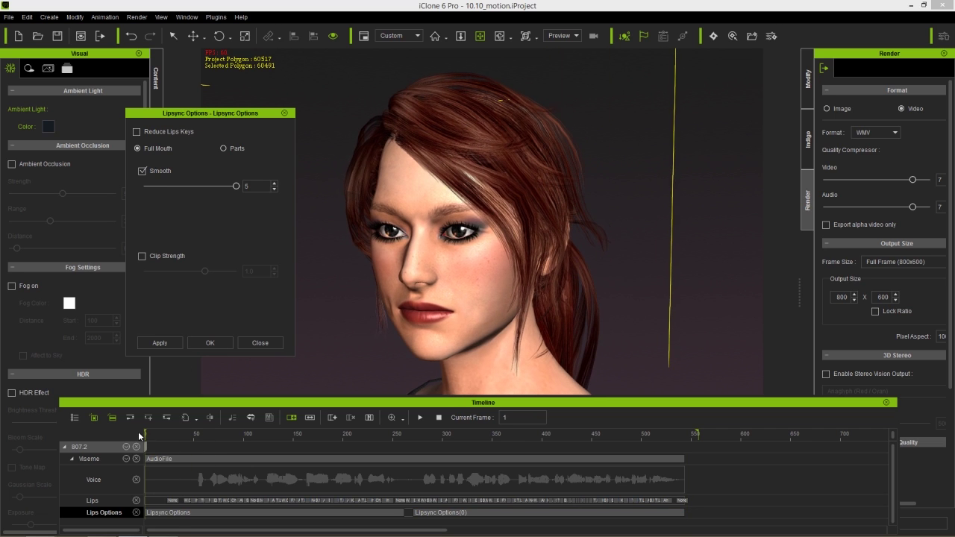
click(421, 418)
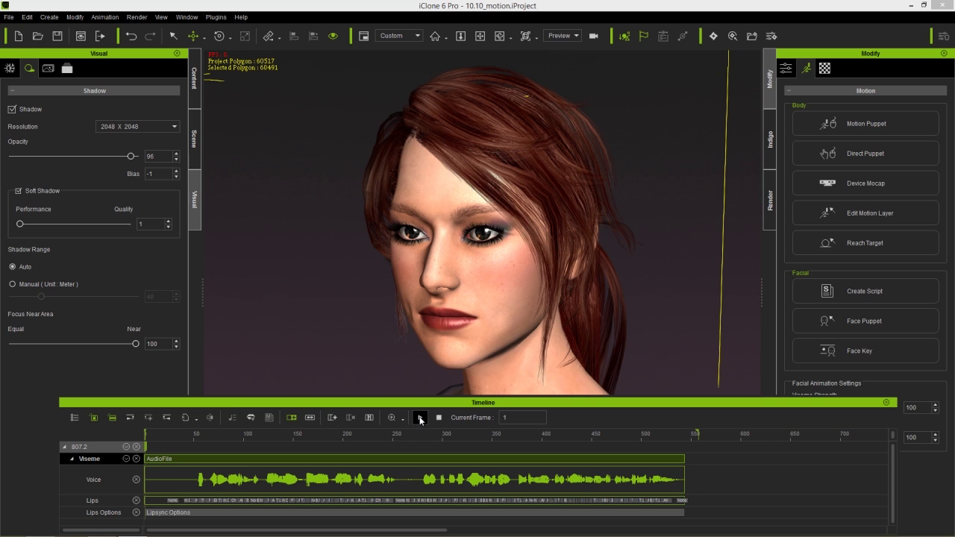
- Play the woman's lip-sync through frame 556, then stop the preview
click(420, 417)
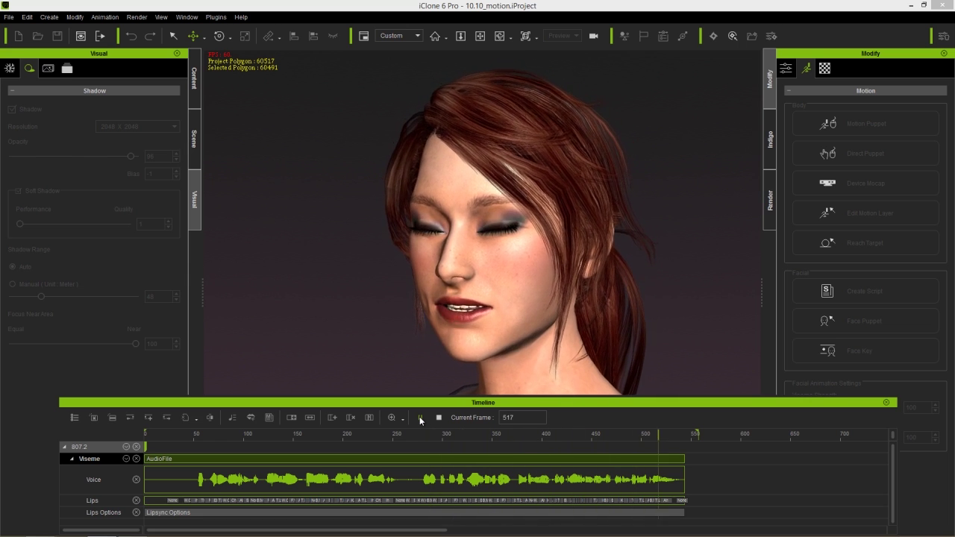
click(420, 418)
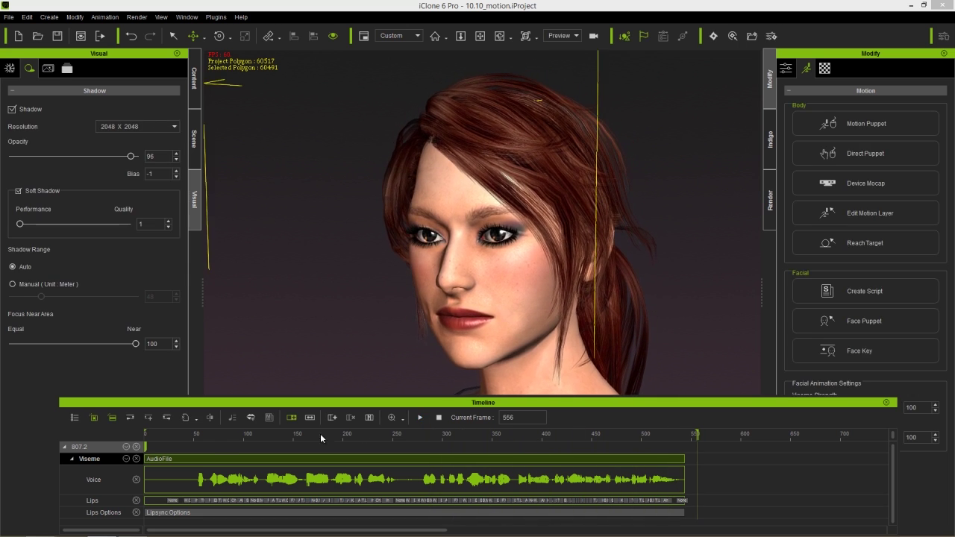
- Set the whole-mouth Clip Strength to 0.4 and play the talking head
right_click(174, 463)
click(213, 450)
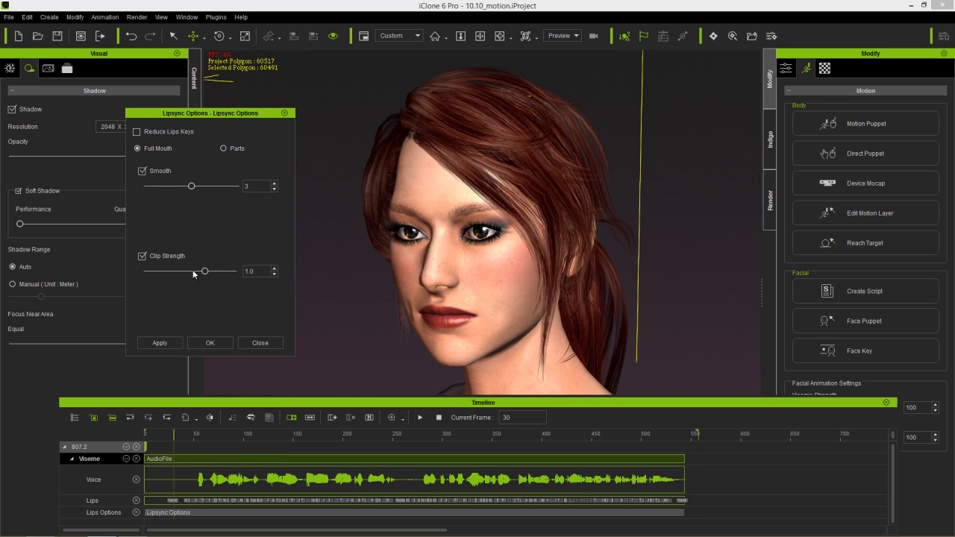
click(160, 343)
key(space)
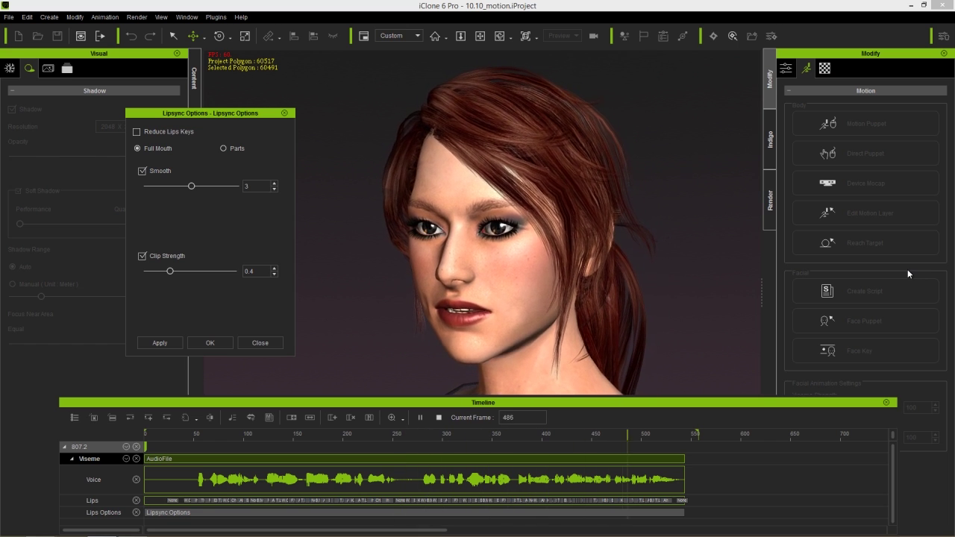
- Raise Clip Strength to the maximum 1.5 and scrub through the mouth poses
right_click(309, 457)
click(329, 452)
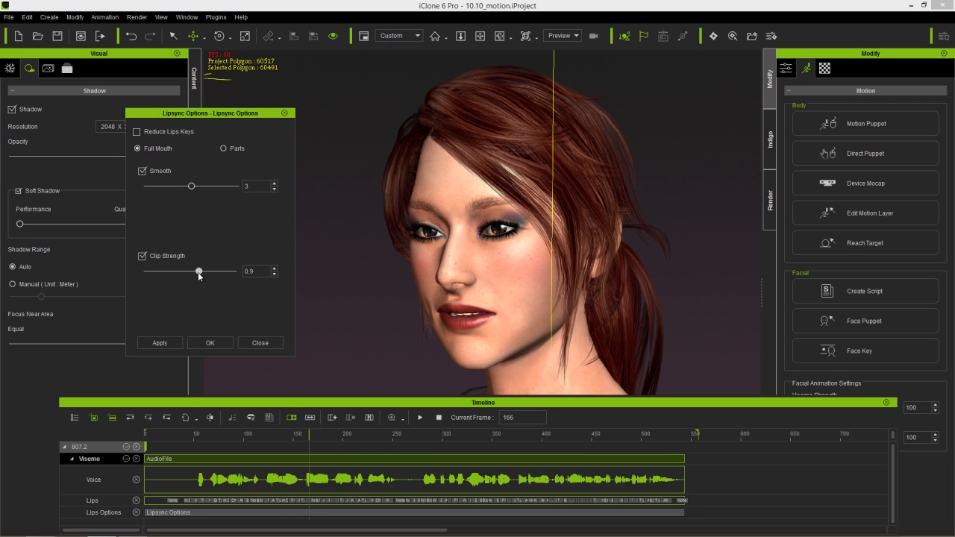
click(159, 343)
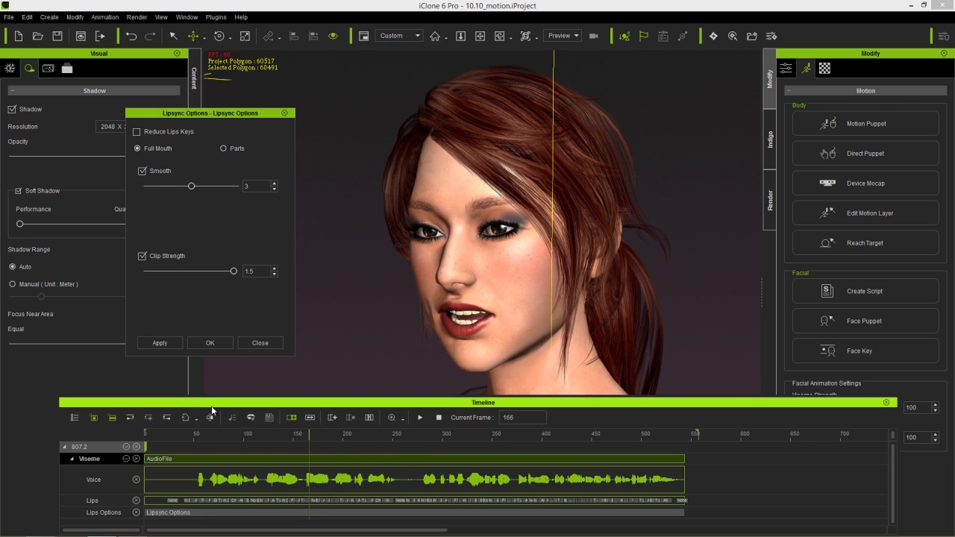
drag(182, 433, 164, 429)
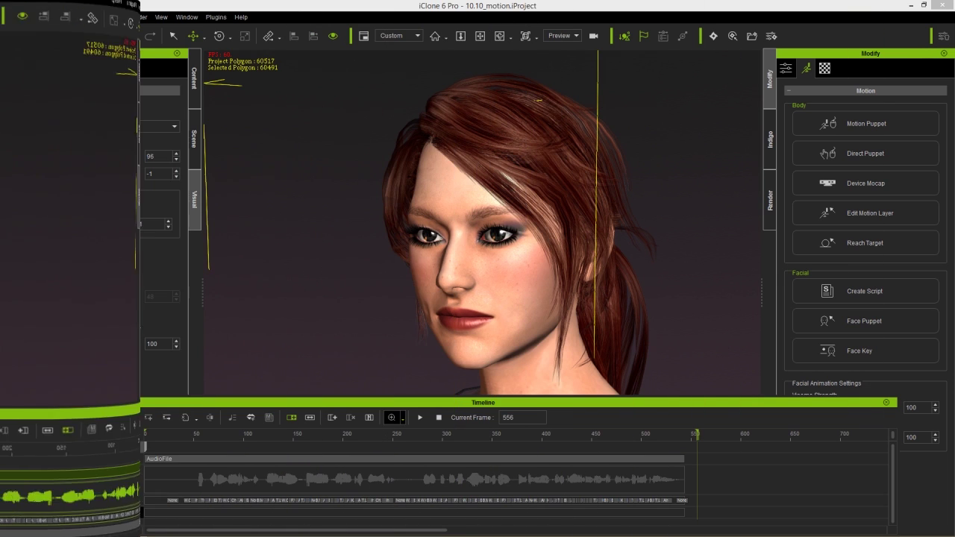
- Apply per-part smoothing of Lips 1, Tongue 3 and Jaw 3, then play from the start
click(177, 459)
right_click(176, 459)
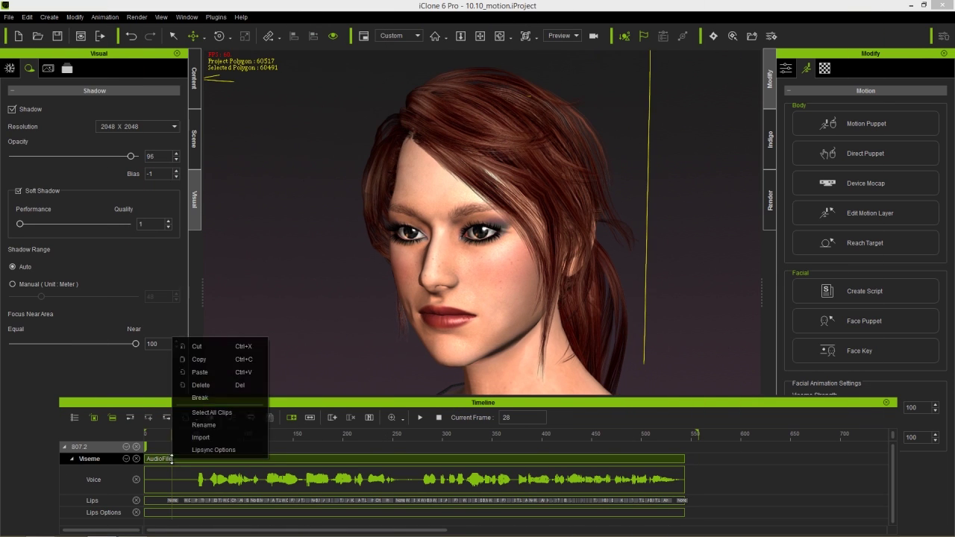
click(207, 453)
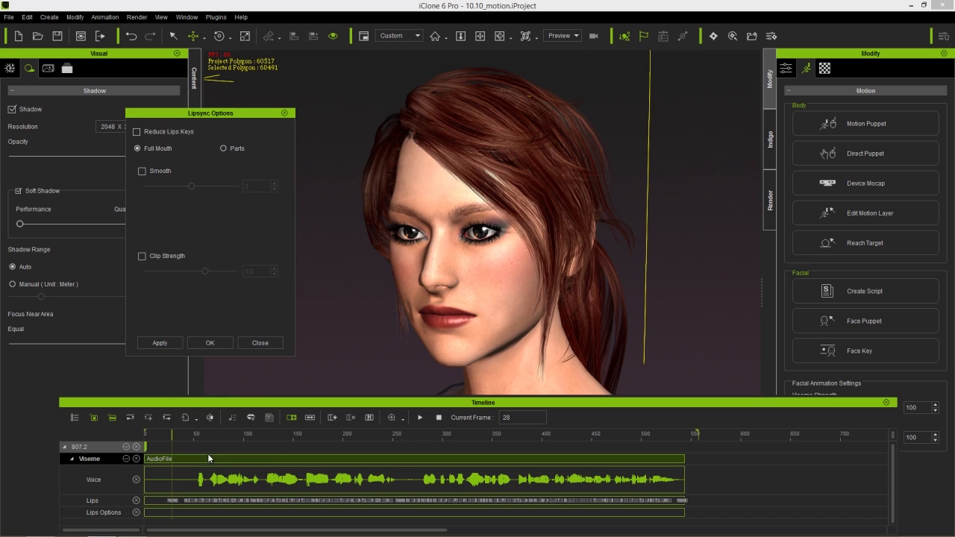
click(223, 149)
click(143, 171)
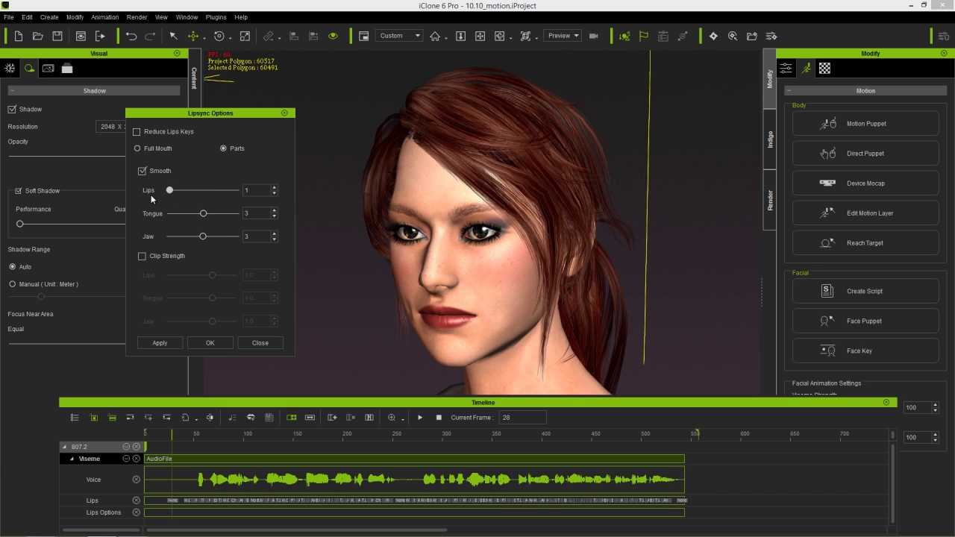
click(160, 342)
click(140, 436)
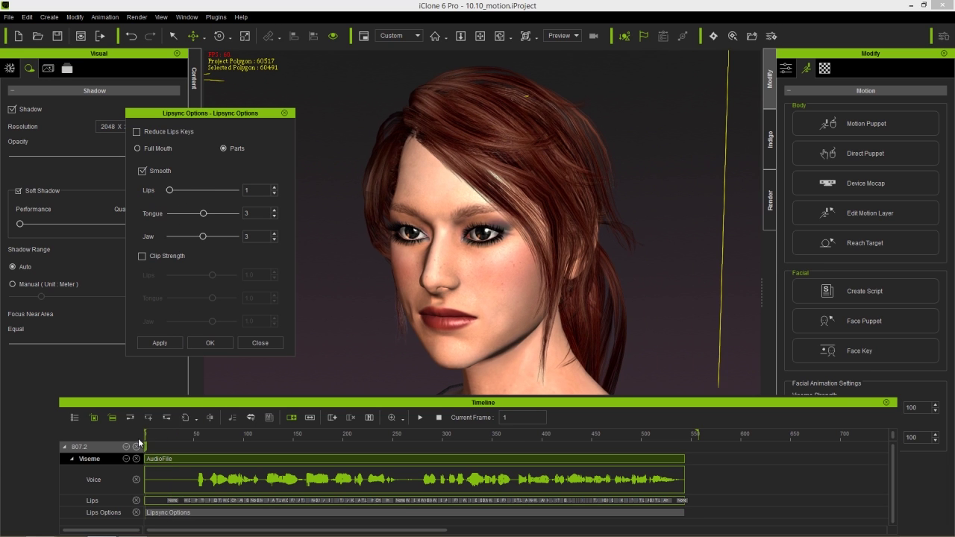
key(space)
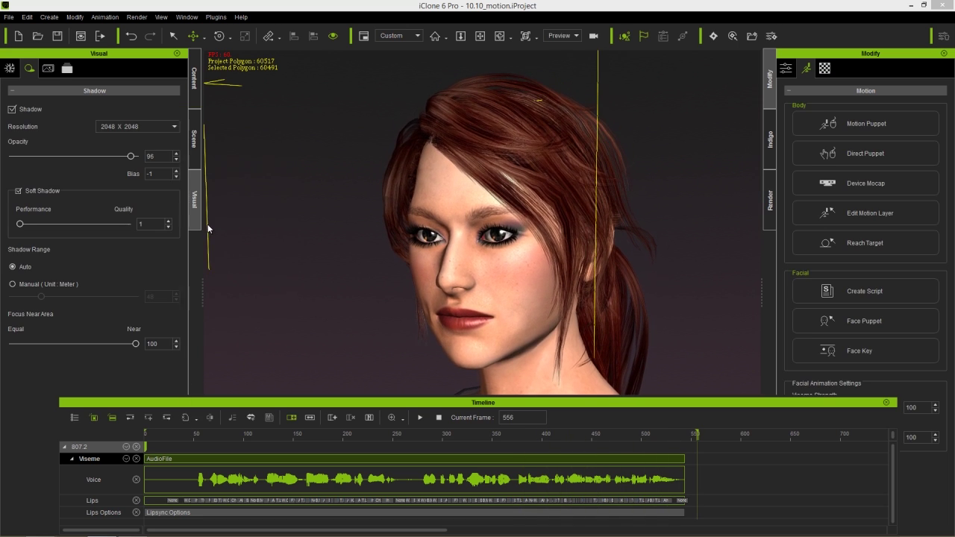
- Raise the Lips smoothing to 5 in Lipsync Options and apply it
right_click(184, 456)
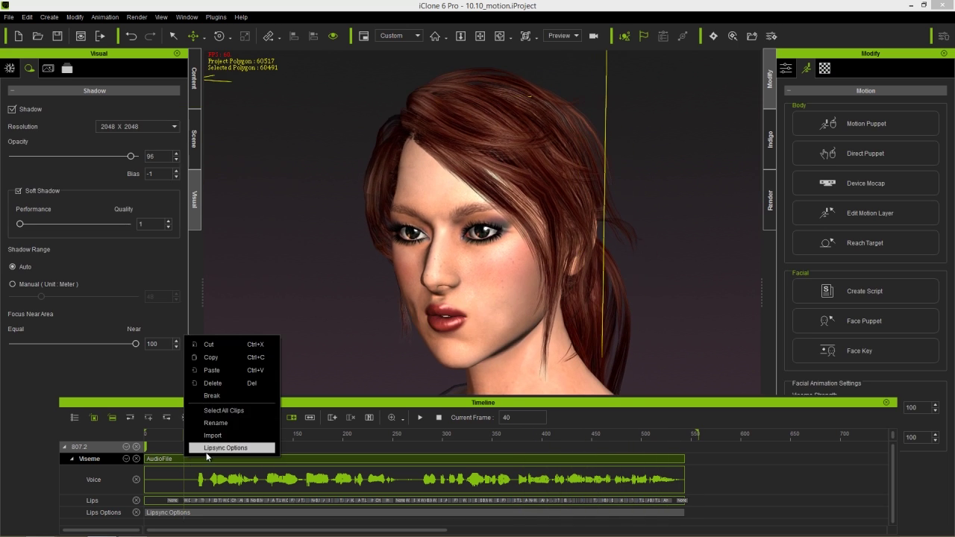
click(213, 452)
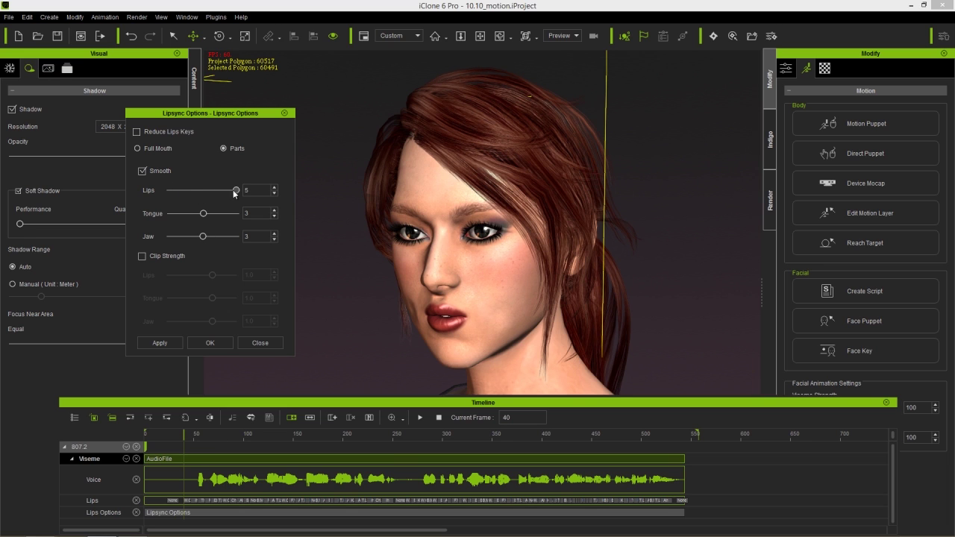
click(160, 343)
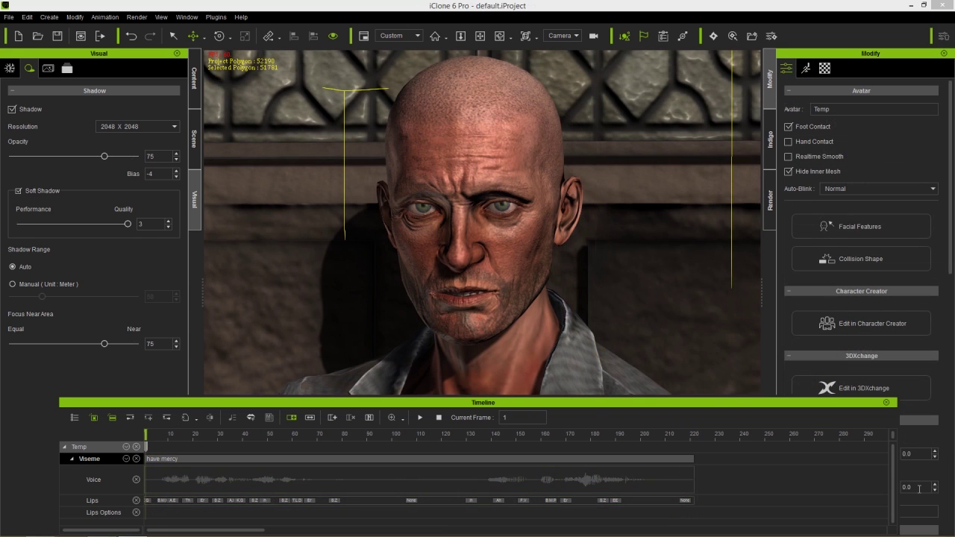
- Preview the bald man's lip-sync, set per-part Clip Strength Jaw 0.3 with Lips and Tongue 1.0, and replay
click(419, 417)
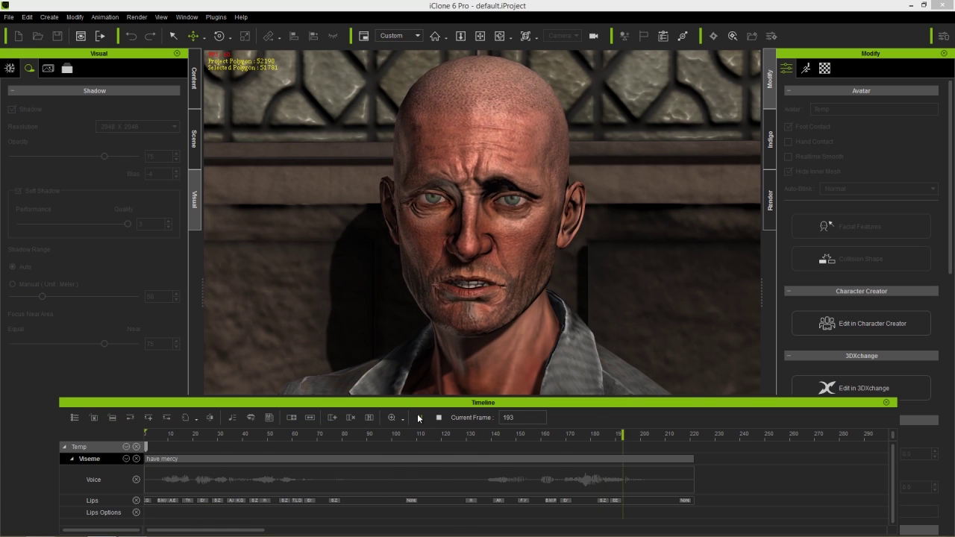
click(419, 417)
click(242, 458)
right_click(241, 458)
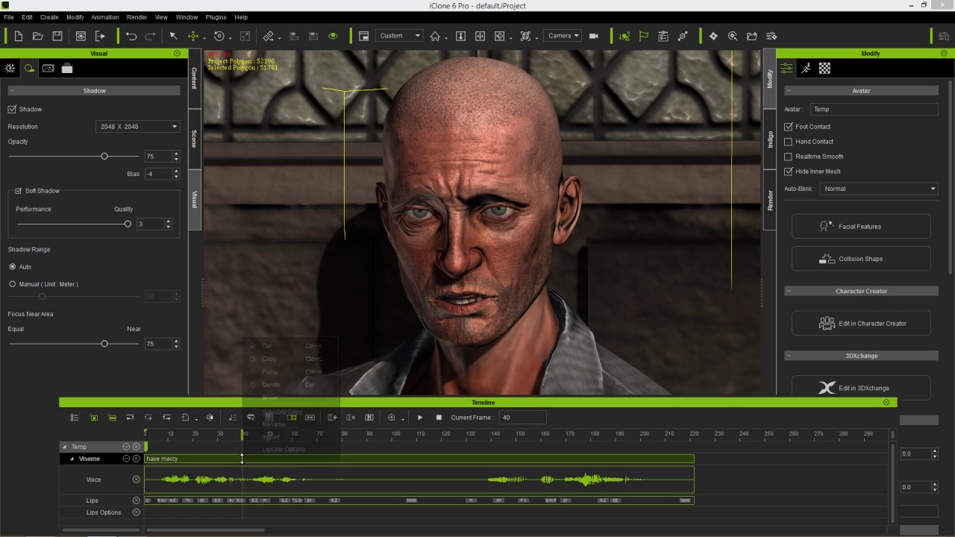
click(278, 448)
click(222, 147)
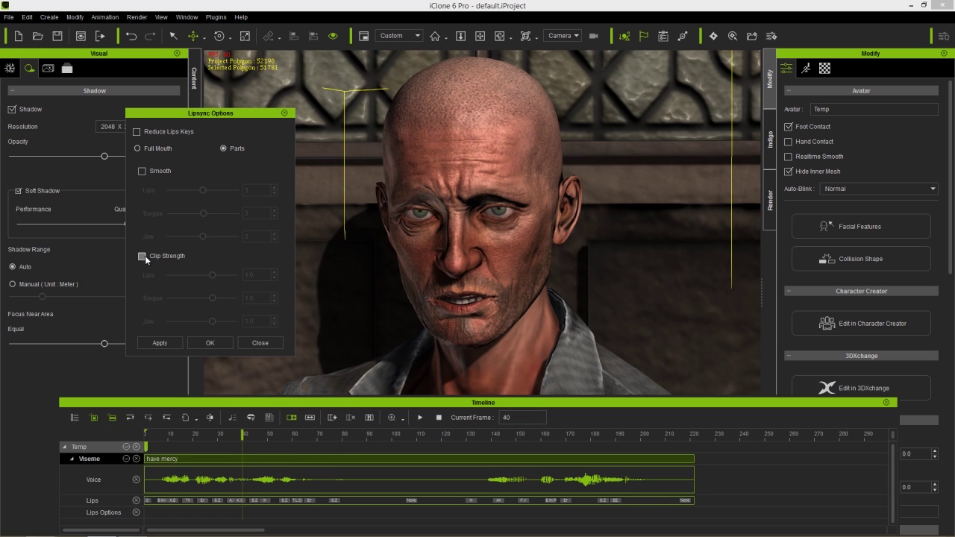
click(142, 256)
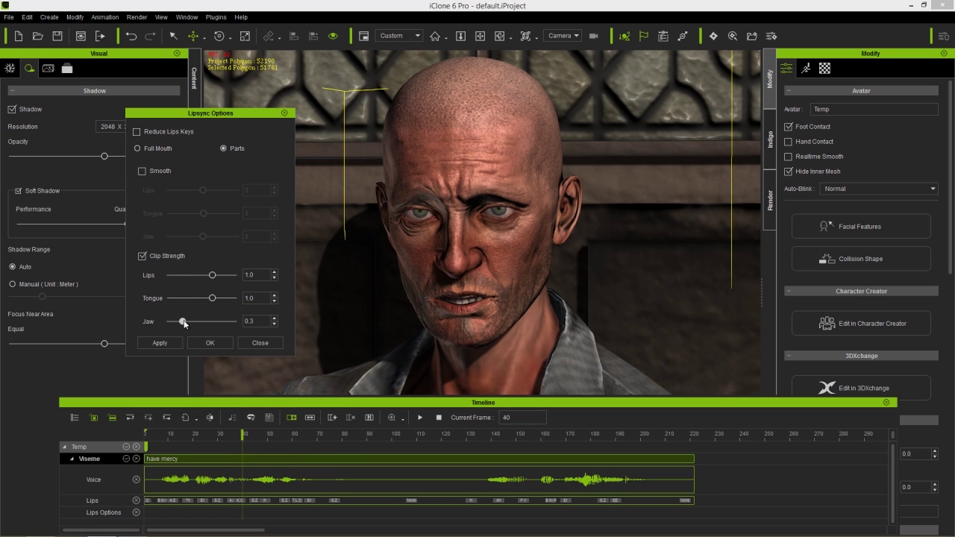
click(160, 343)
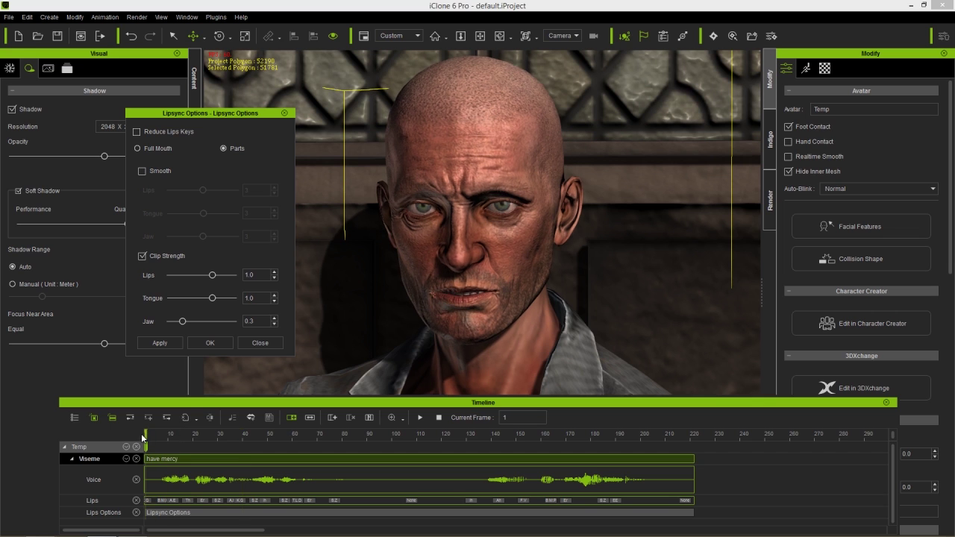
key(space)
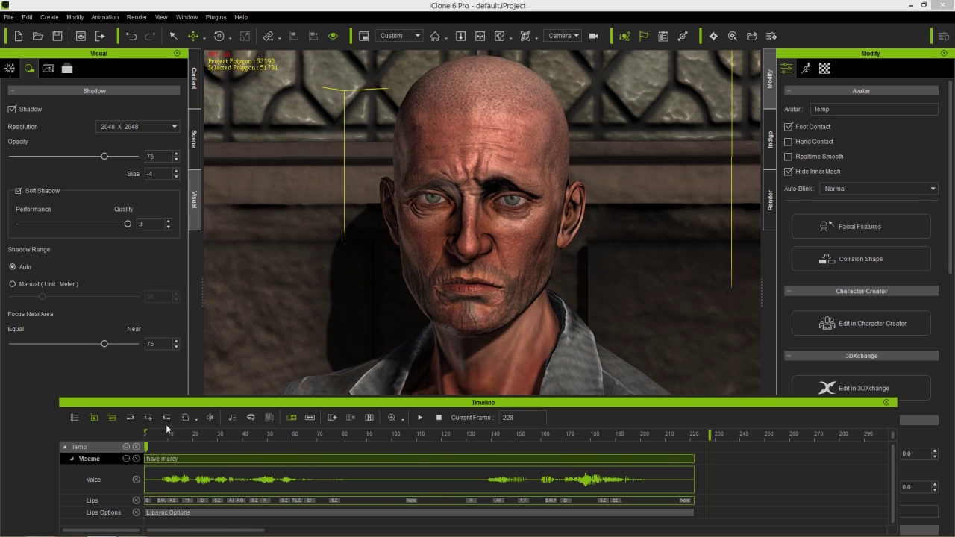
- From frame 24, raise the bald man's jaw clip strength to 1.5, apply it, and preview playback
click(202, 456)
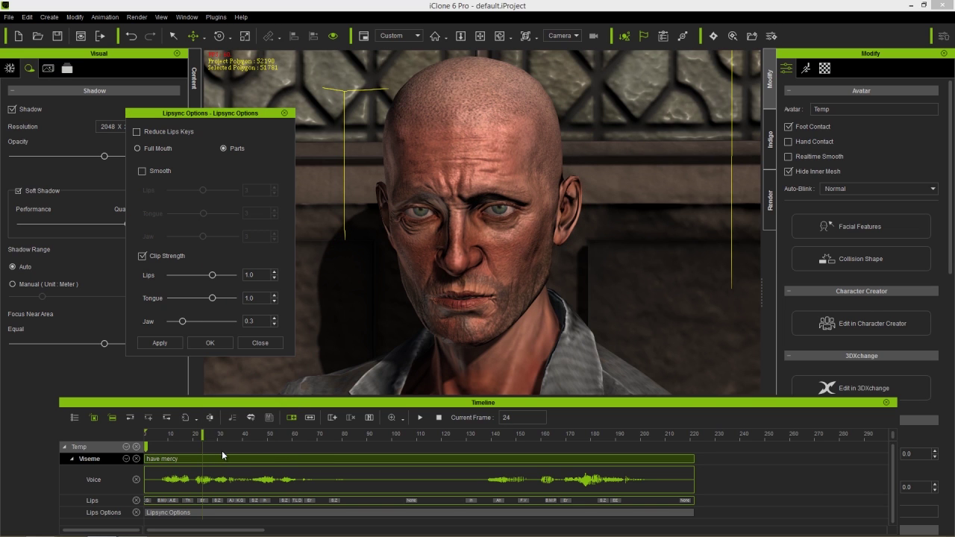
drag(222, 324, 238, 321)
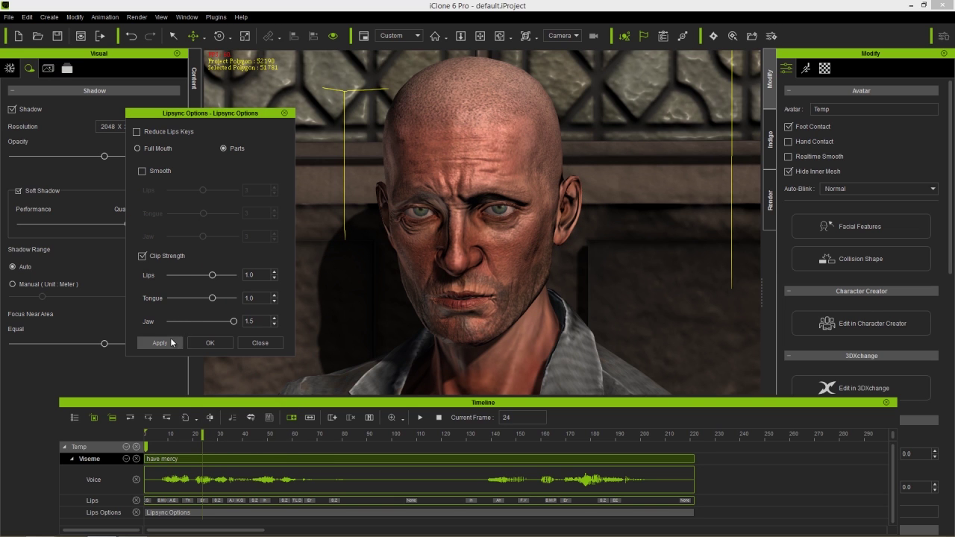
click(142, 438)
key(space)
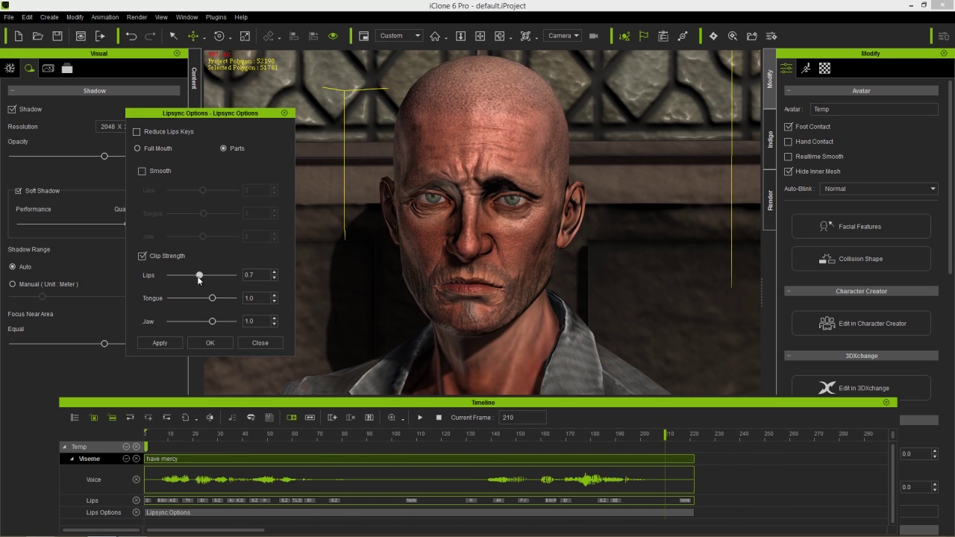
- Raise the lips clip strength to 1.5 with tongue left at 1.0, apply, and replay
drag(212, 275, 240, 276)
click(161, 343)
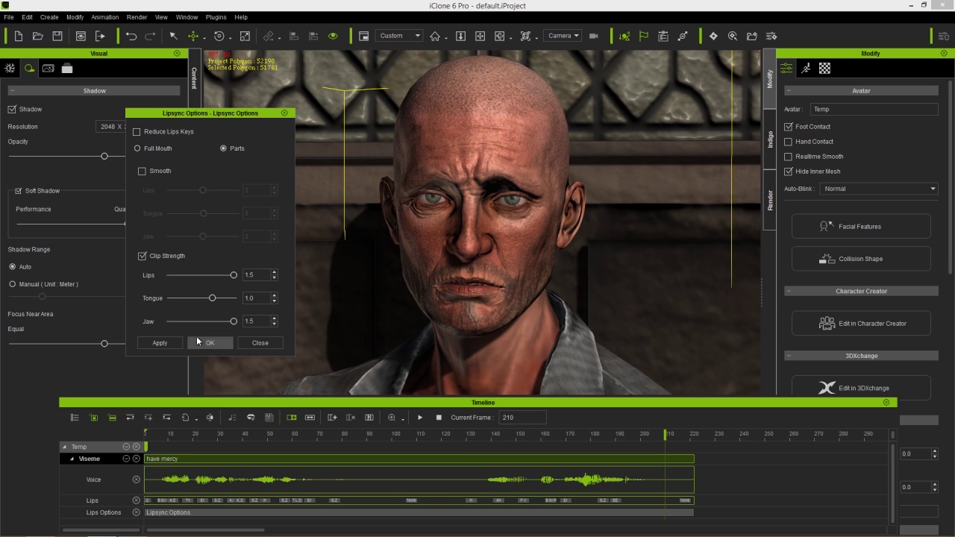
key(space)
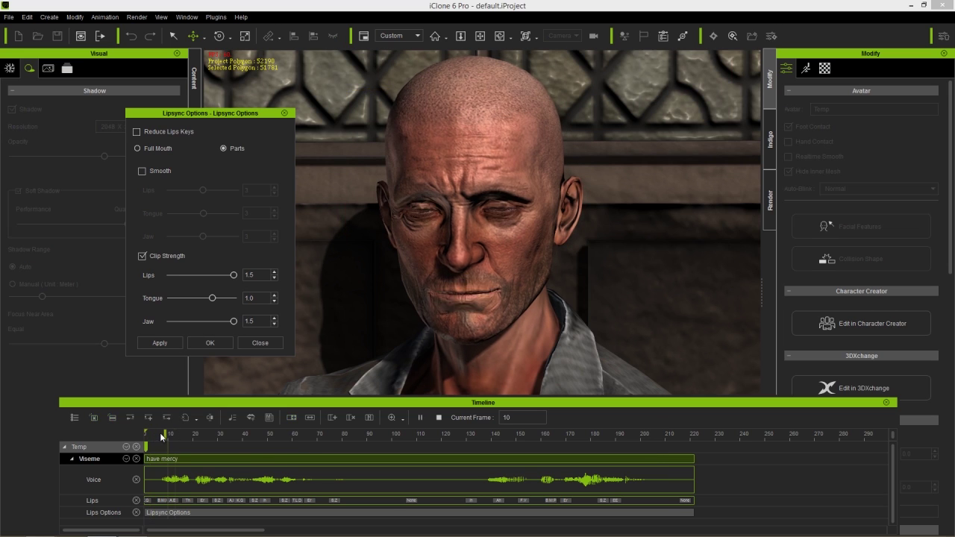